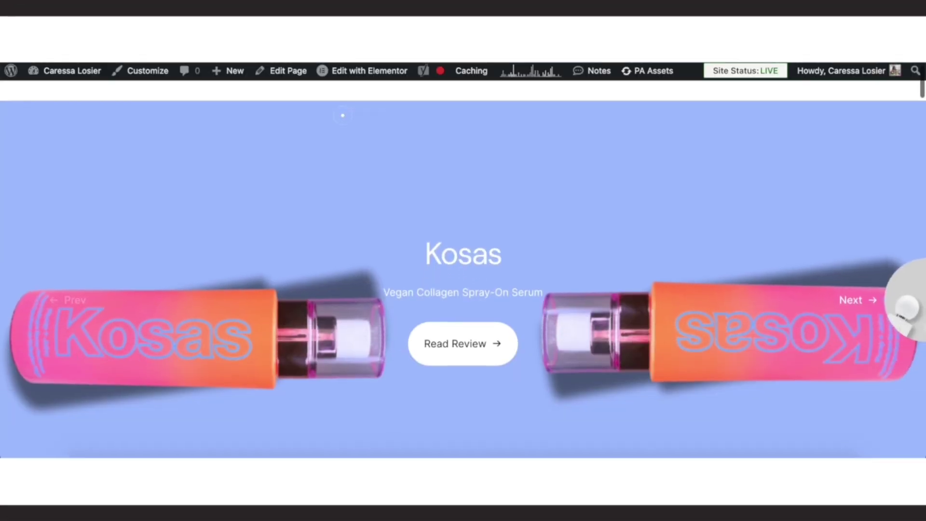
Step: Go to the WordPress dashboard and bring up the All Pages list
scroll(343, 115, "down", 1)
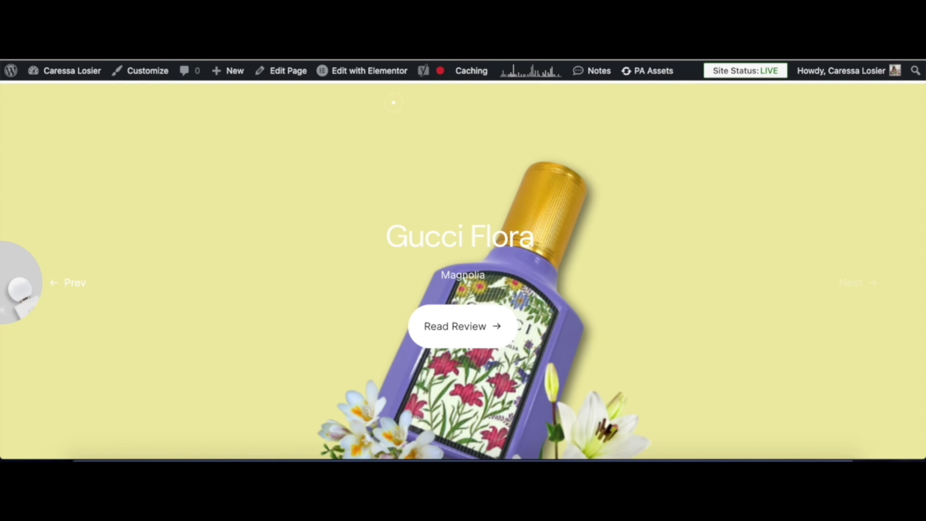
scroll(603, 420, "down", 15)
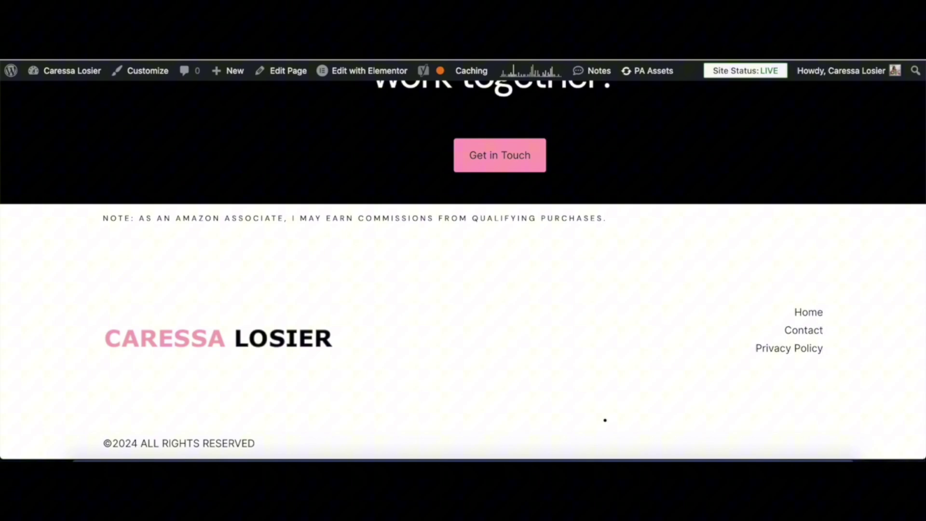
scroll(604, 420, "up", 20)
scroll(605, 420, "down", 3)
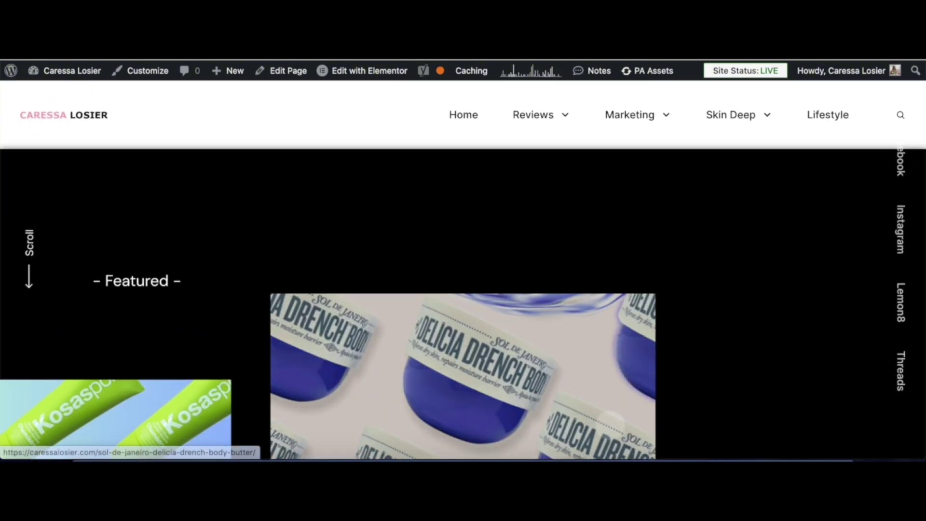
scroll(604, 420, "down", 1)
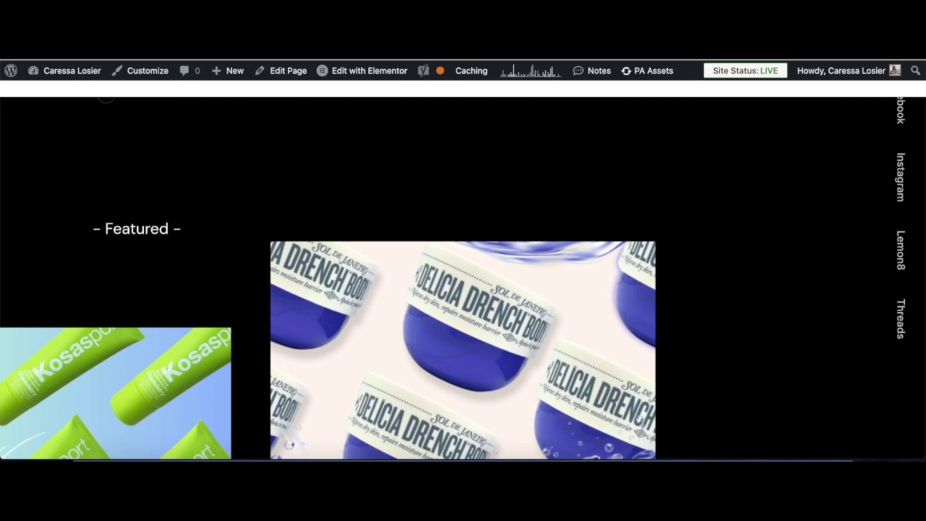
mouse_move(82, 72)
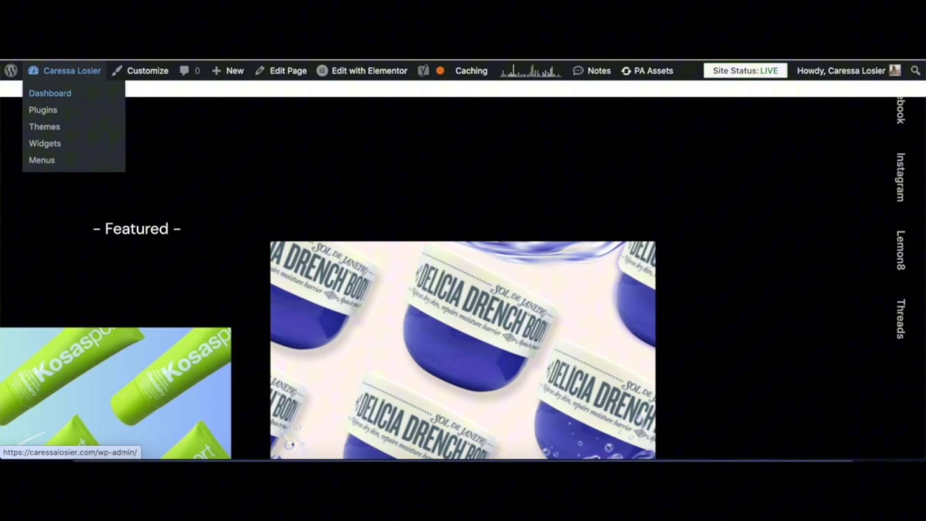
left_click(49, 93)
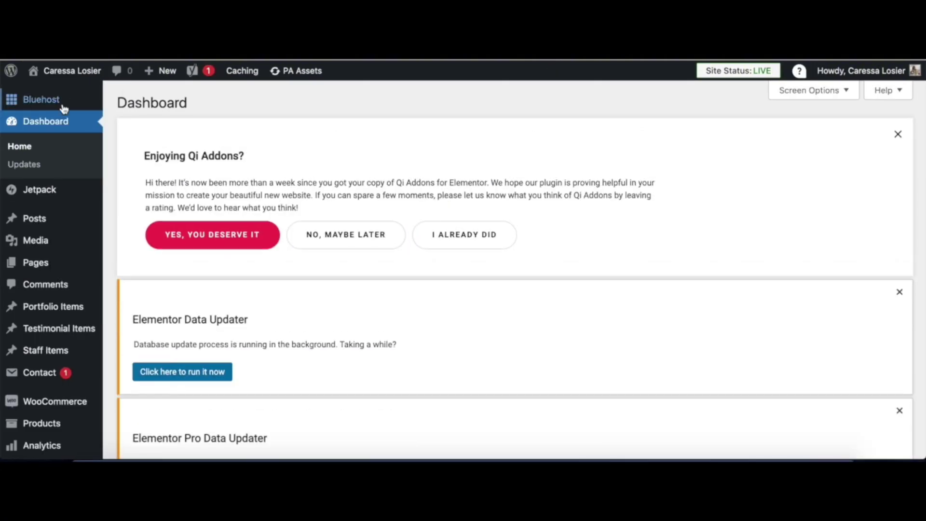
mouse_move(55, 264)
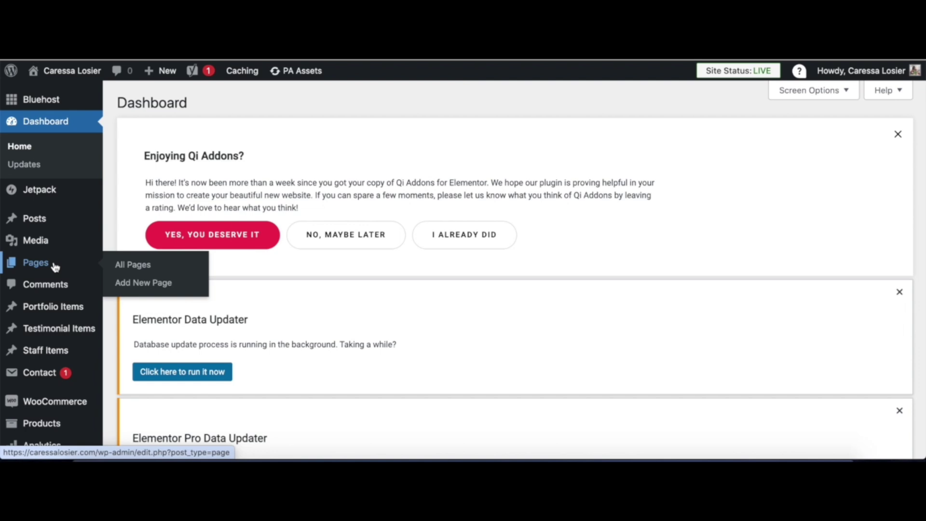
left_click(127, 266)
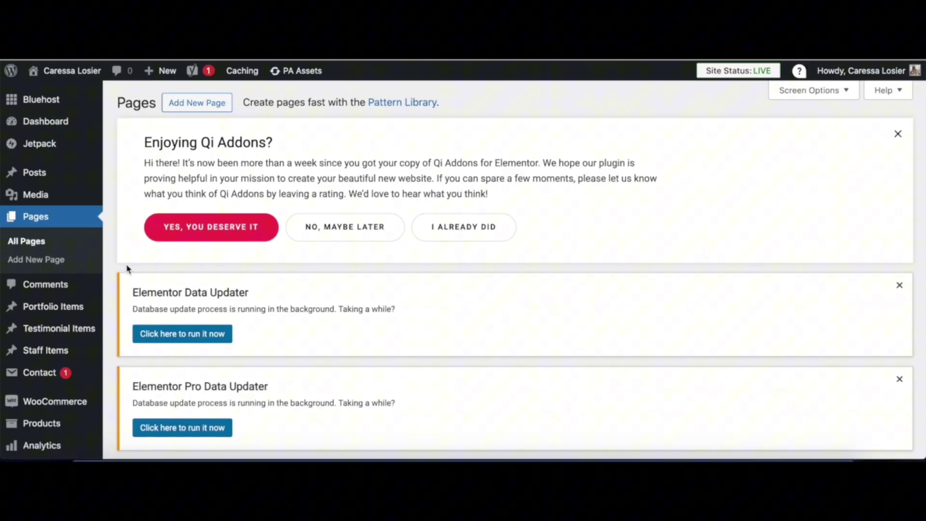
Step: Search the pages list for 'Shop'
scroll(281, 275, "down", 3)
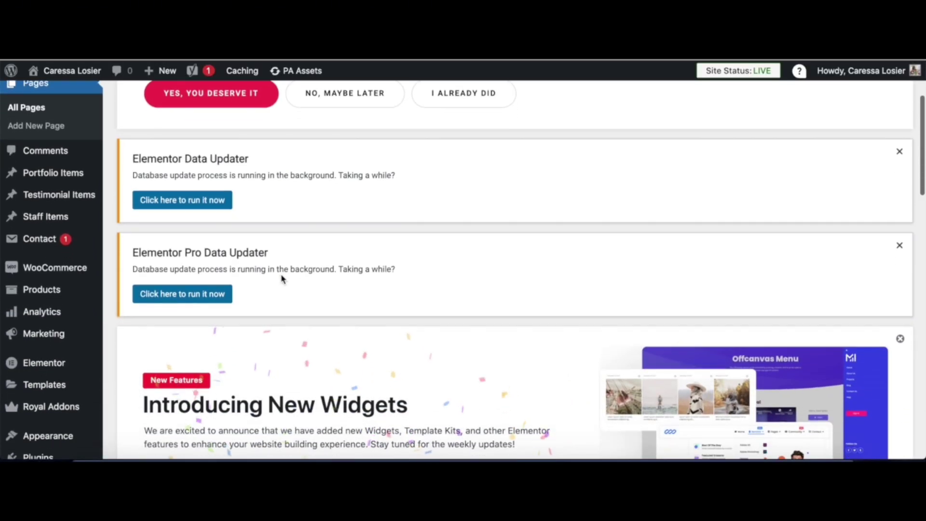
scroll(282, 278, "down", 5)
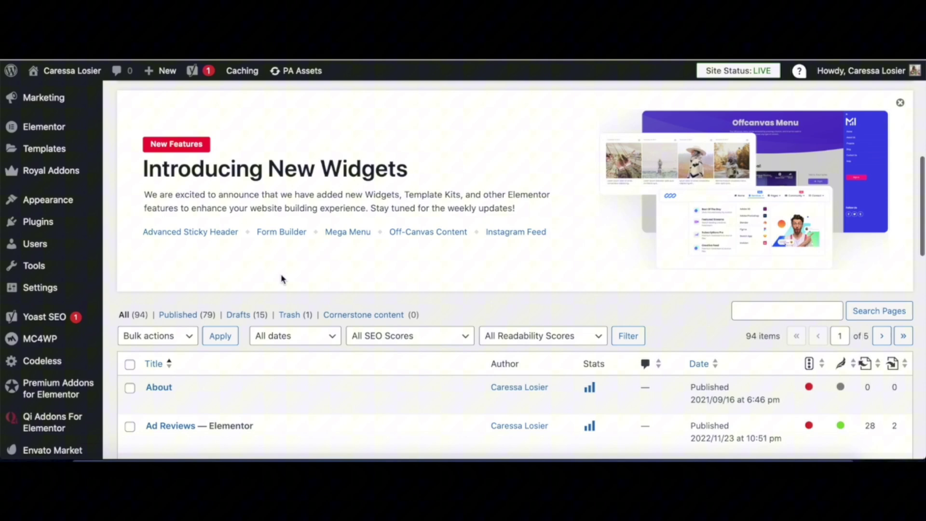
left_click(735, 316)
type("Shop")
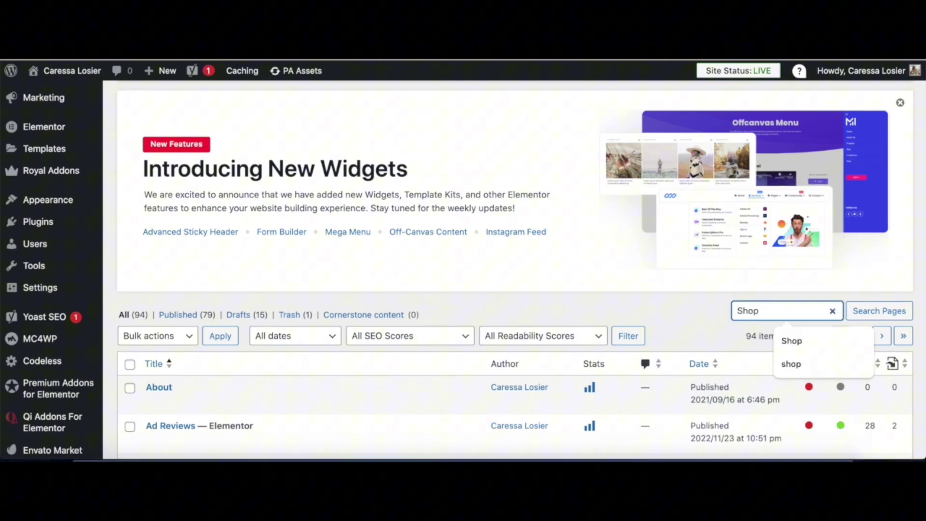
key("Return")
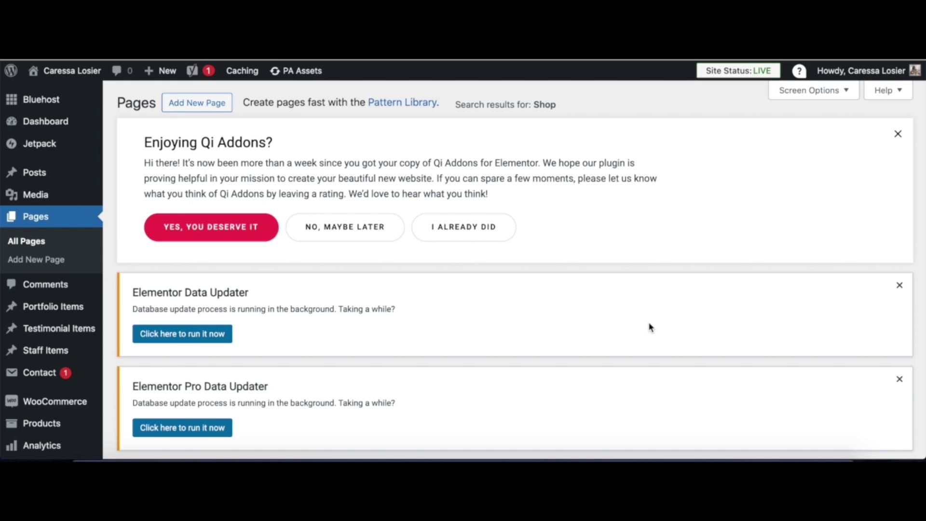
Step: Open the Visit Store link in a new tab and switch to the live Shop page
scroll(649, 327, "down", 8)
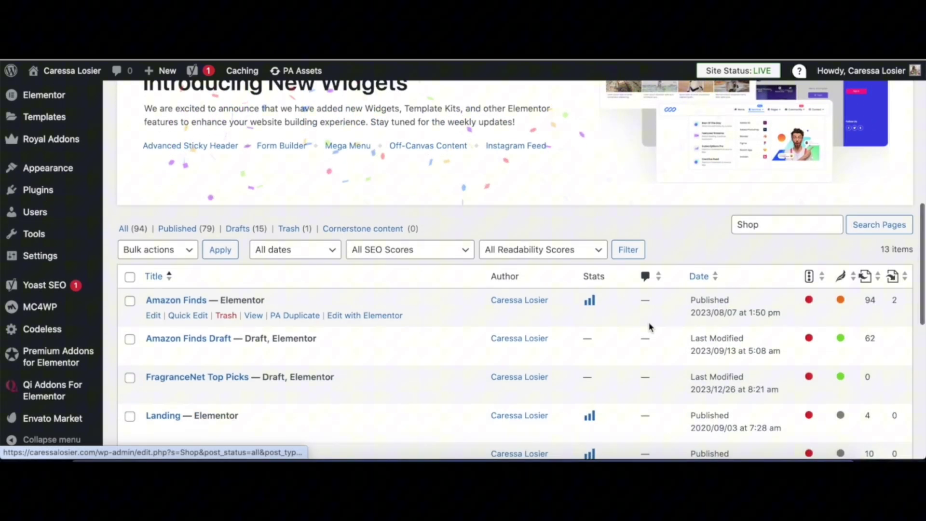
scroll(649, 327, "down", 5)
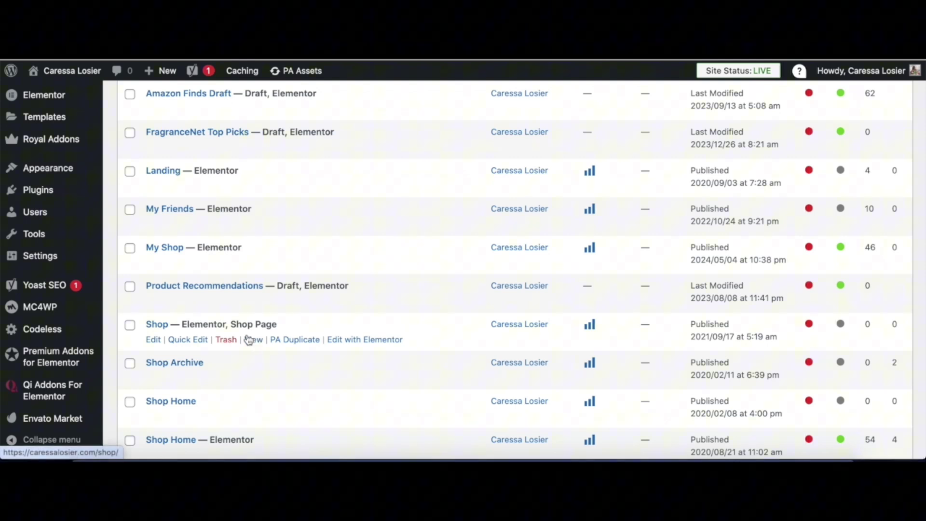
mouse_move(42, 77)
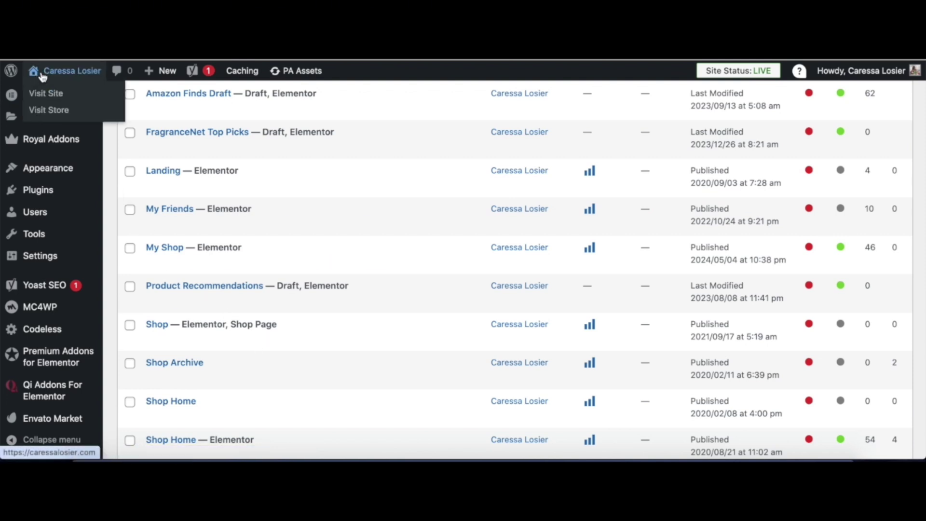
right_click(44, 116)
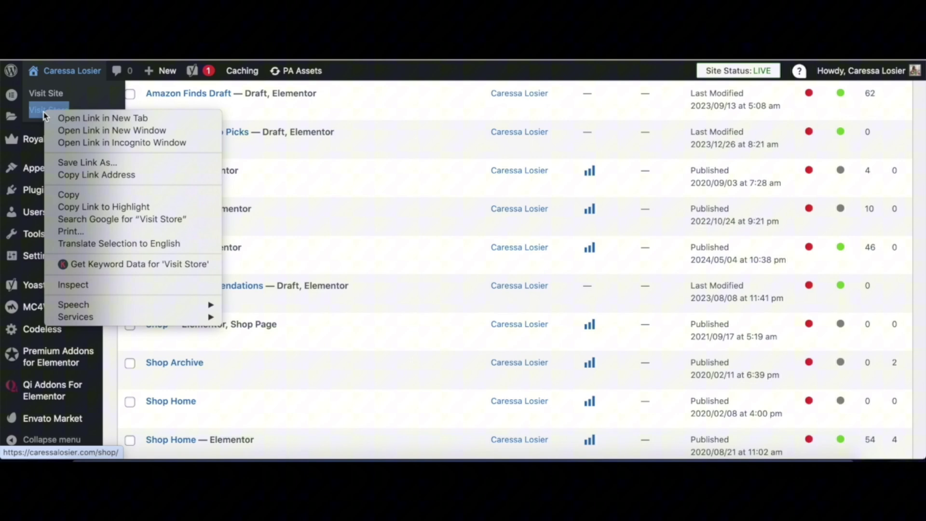
left_click(48, 117)
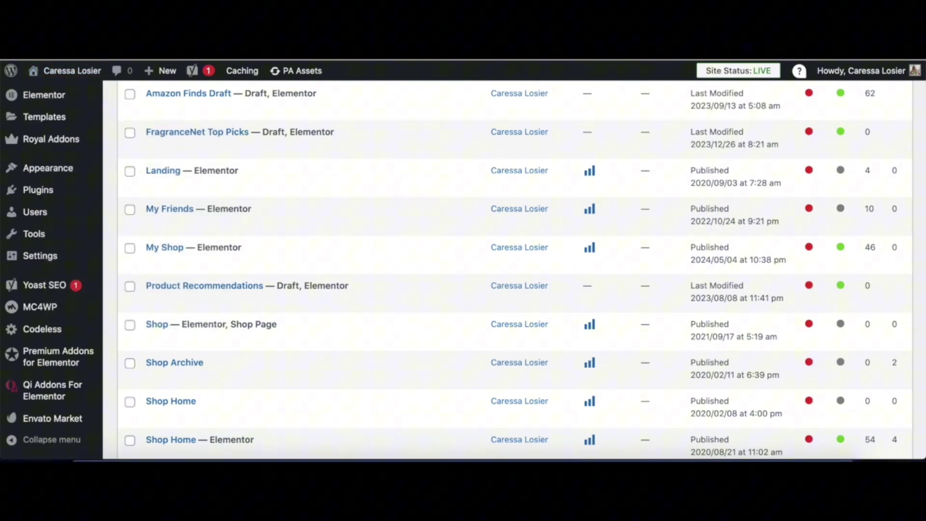
key("ctrl+Tab")
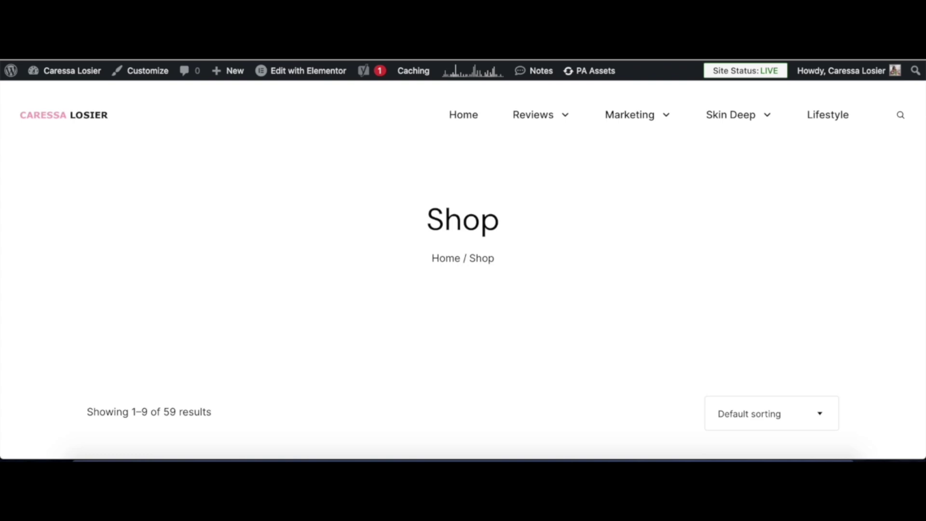
Step: Scroll the Shop page's product grid down to the pagination and back up
scroll(463, 270, "down", 15)
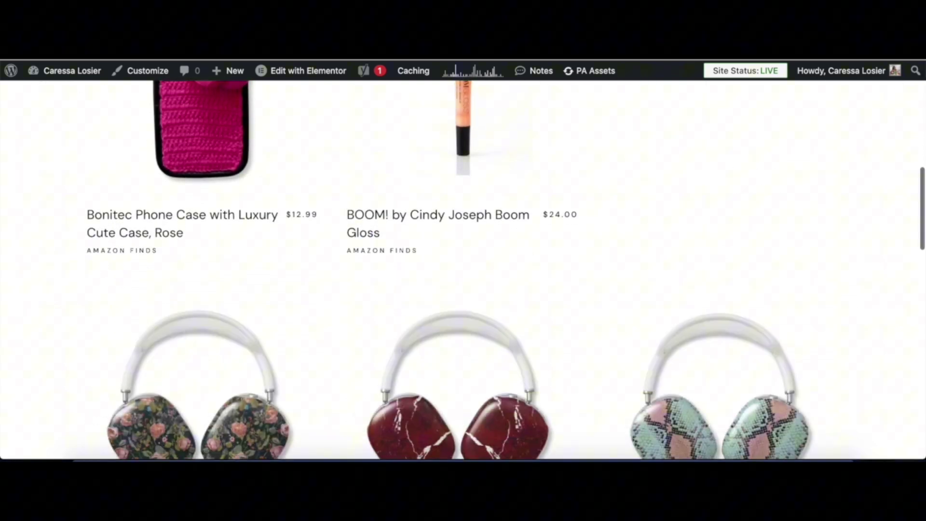
scroll(463, 270, "down", 12)
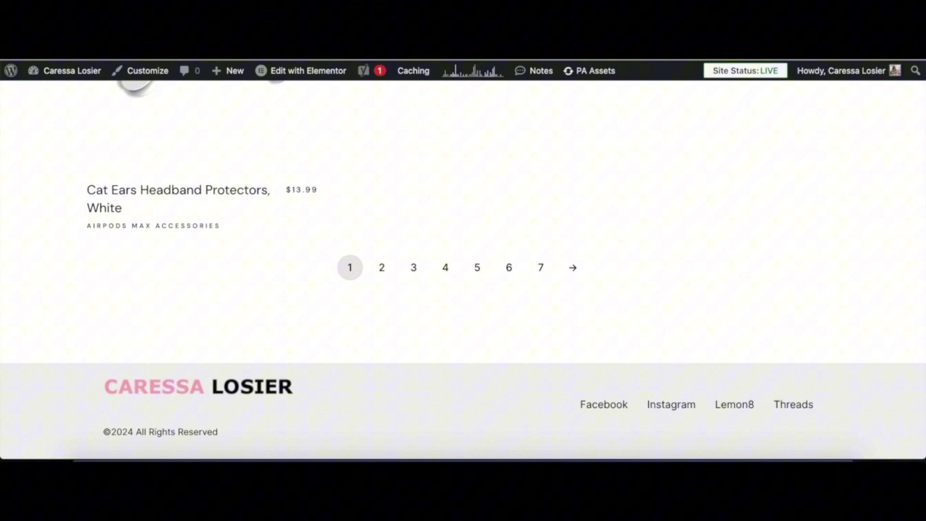
scroll(713, 314, "up", 15)
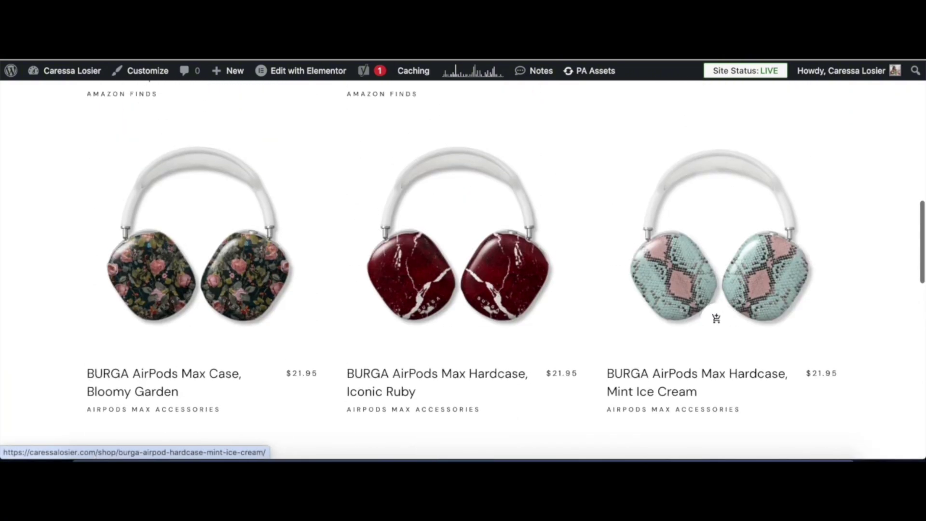
scroll(463, 270, "up", 6)
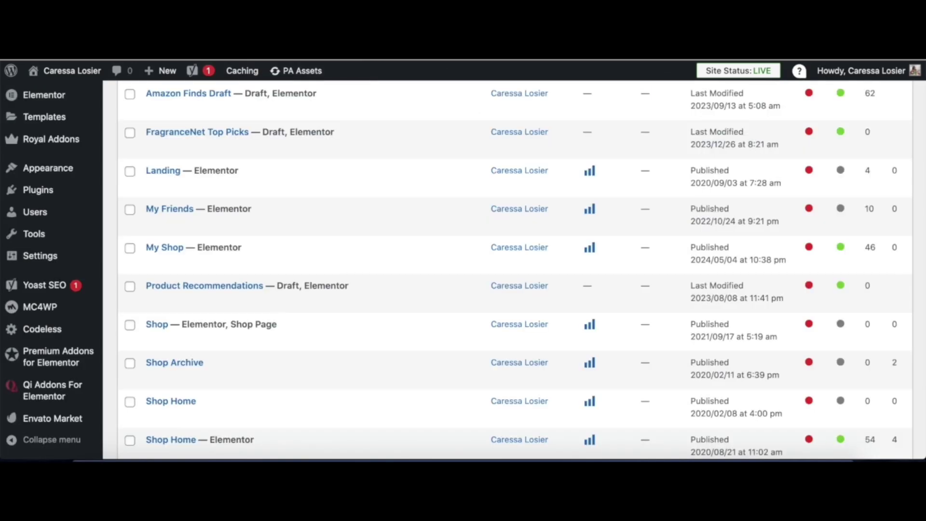
scroll(241, 183, "down", 3)
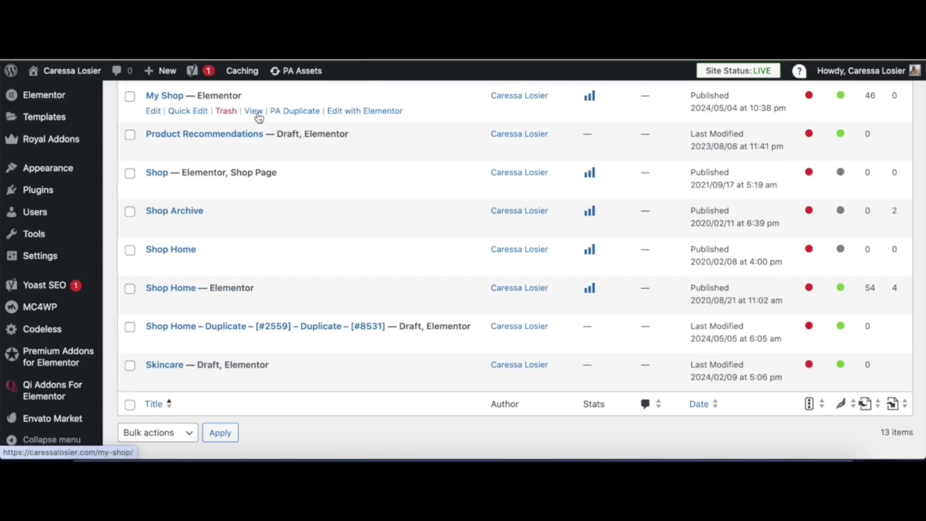
Step: View My Shop in a new tab and advance its review slider twice to Gucci Flora
right_click(258, 114)
key("Escape")
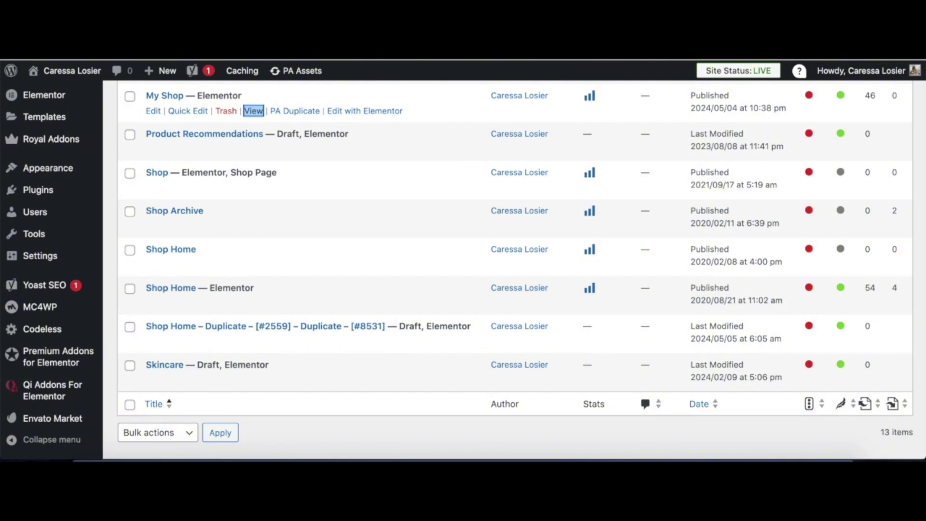
key("Return")
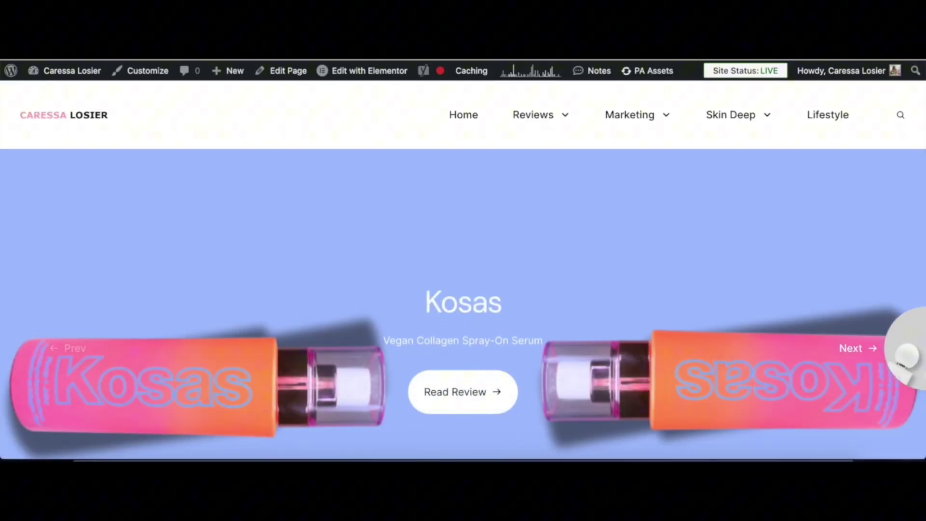
scroll(342, 115, "down", 2)
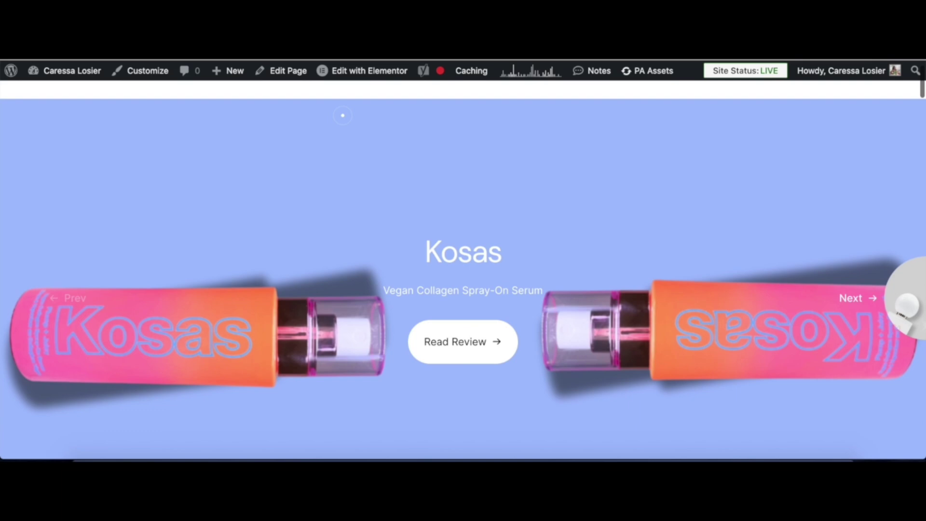
scroll(343, 115, "down", 1)
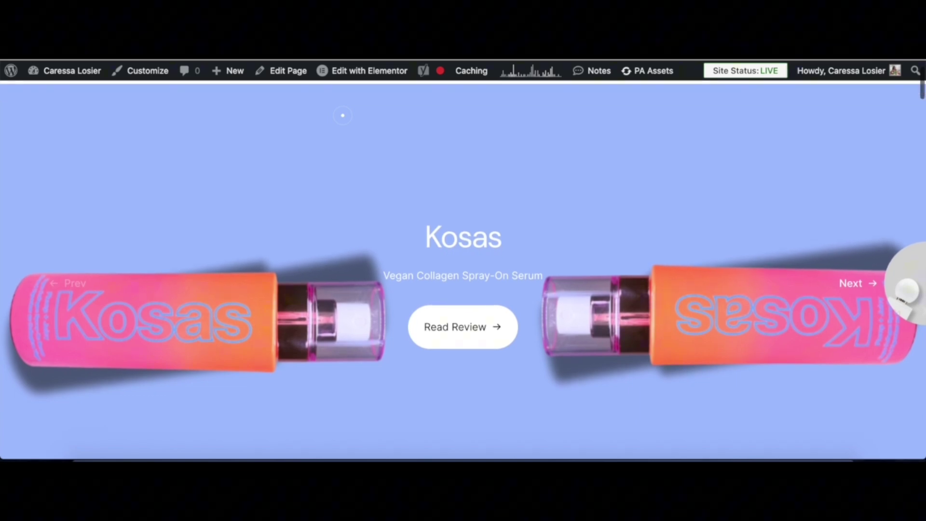
left_click(864, 287)
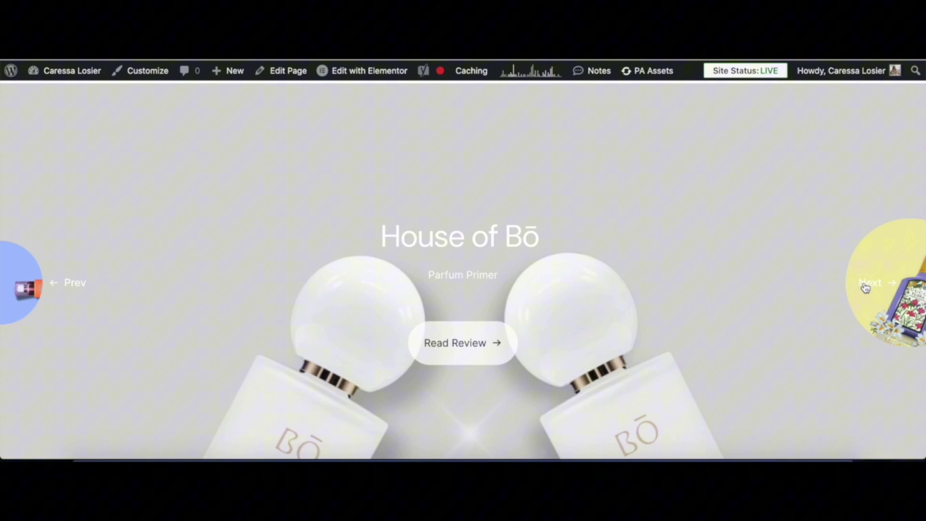
left_click(864, 287)
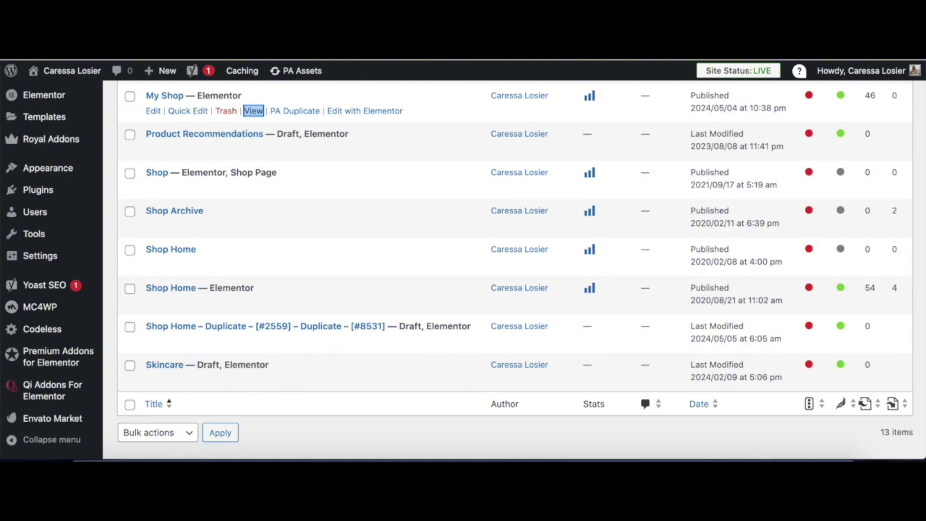
Step: Go to Templates > Saved Templates from the admin sidebar
scroll(115, 195, "down", 1)
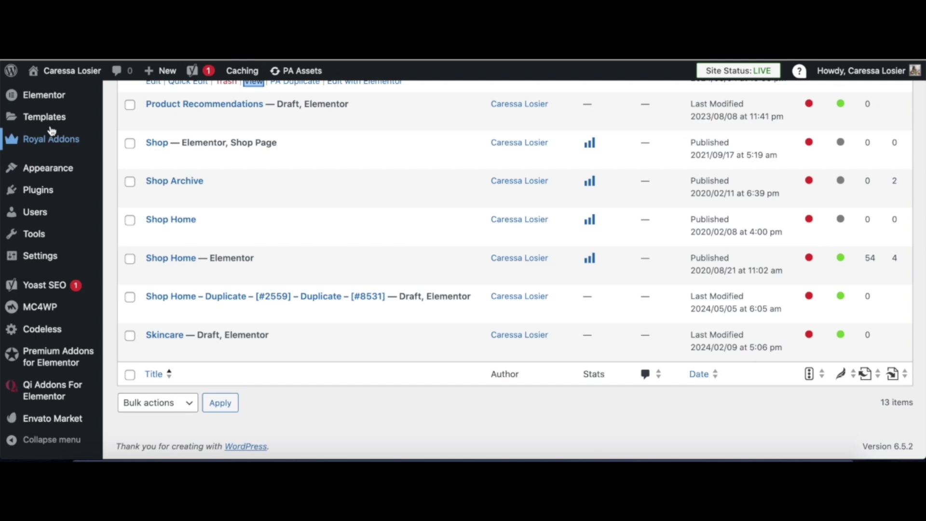
mouse_move(47, 120)
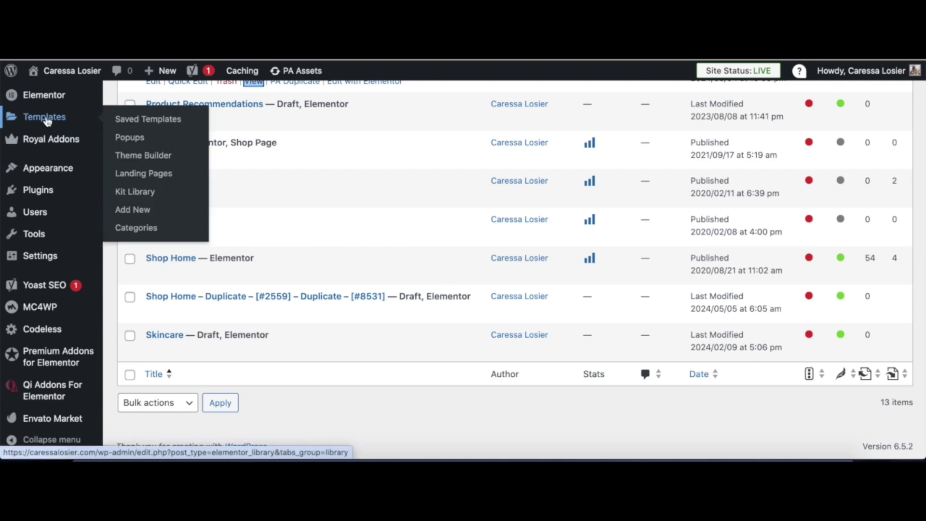
left_click(177, 122)
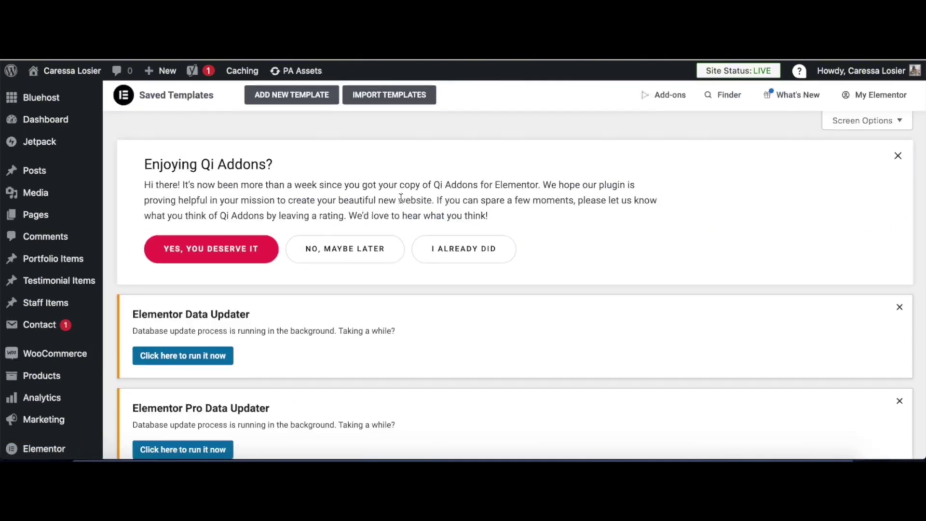
scroll(401, 199, "down", 10)
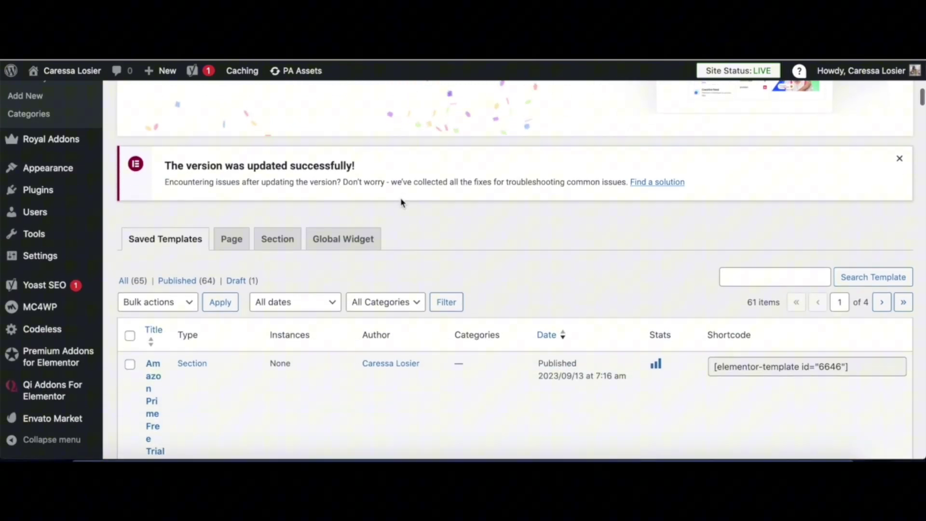
scroll(401, 202, "down", 1)
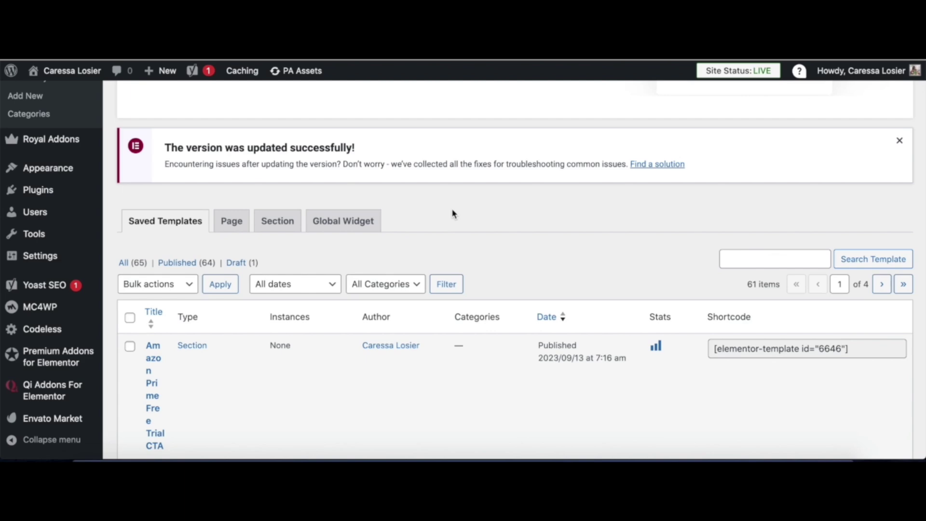
scroll(453, 213, "up", 10)
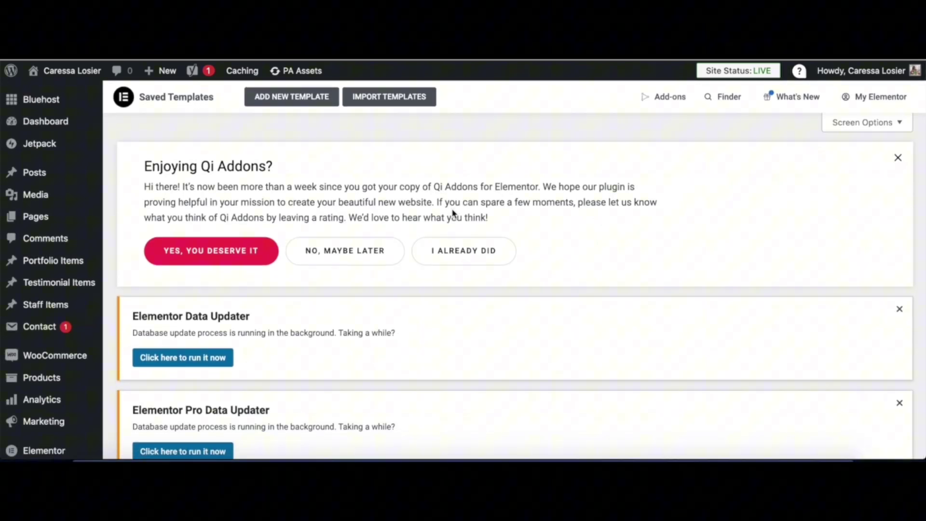
Step: Start a new Products Archive template named 'Shop Update'
left_click(305, 99)
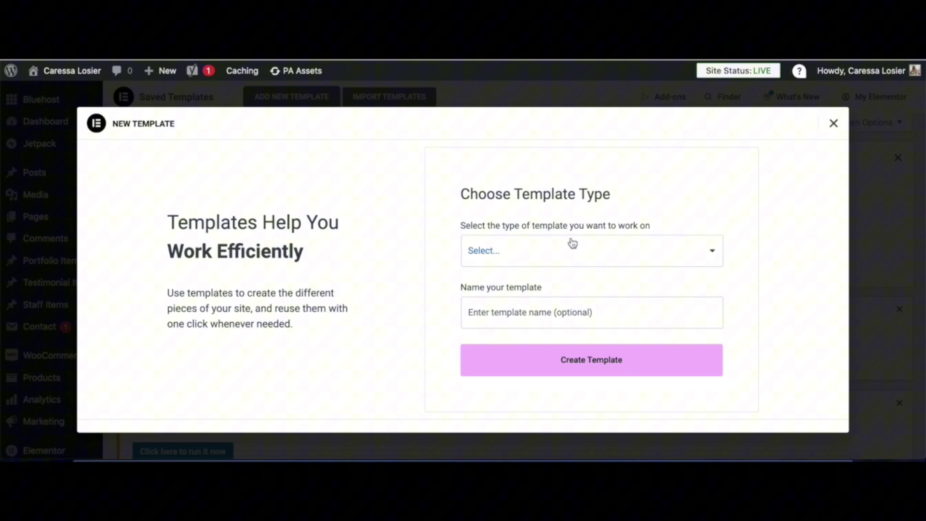
left_click(570, 250)
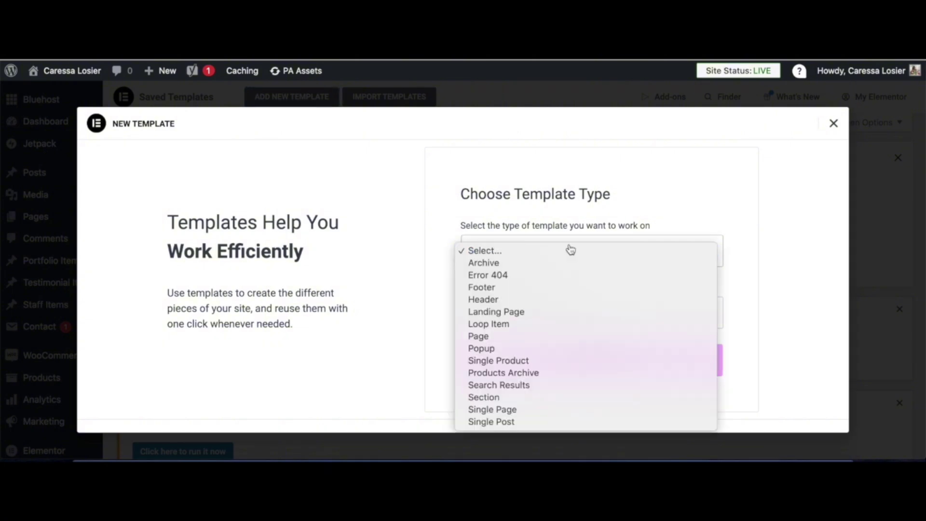
left_click(580, 375)
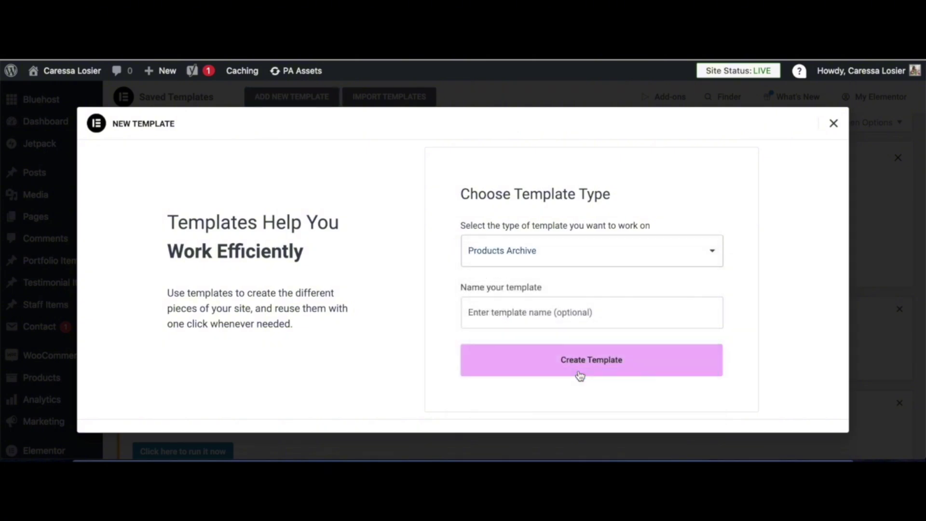
left_click(532, 313)
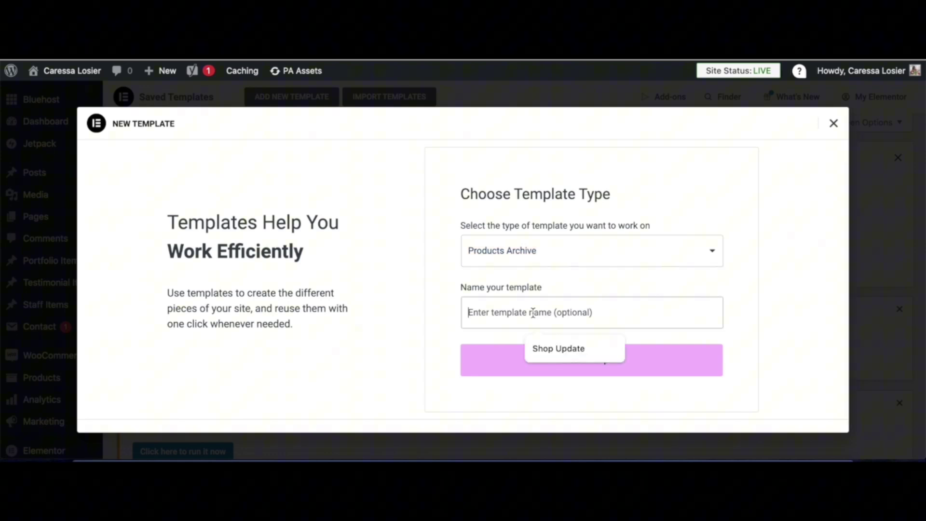
type("Shop Update")
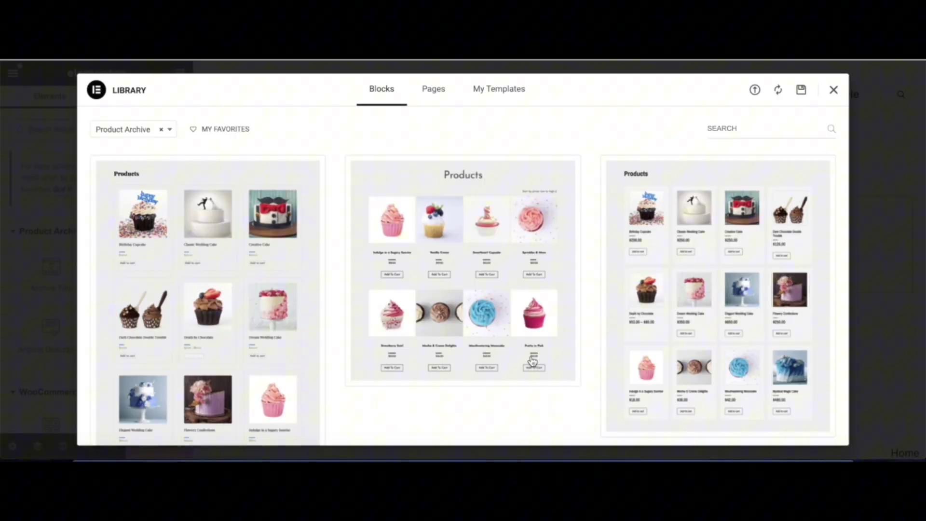
Step: Browse the library's Pages tab, then switch to My Templates to view saved templates
scroll(532, 362, "down", 4)
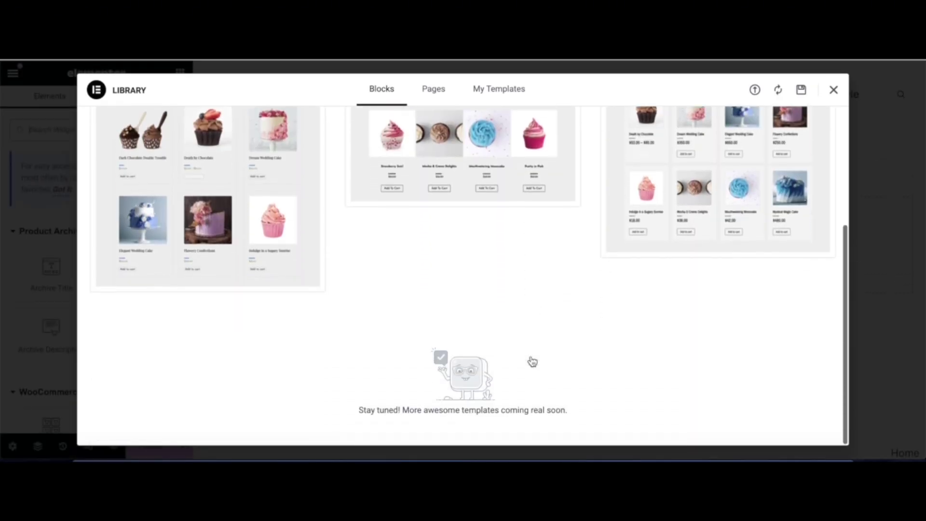
scroll(532, 362, "up", 5)
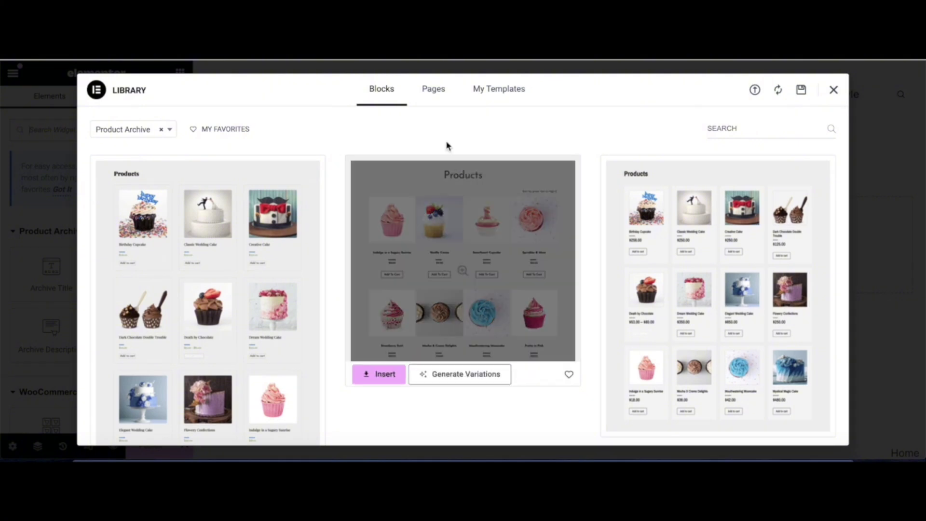
left_click(427, 104)
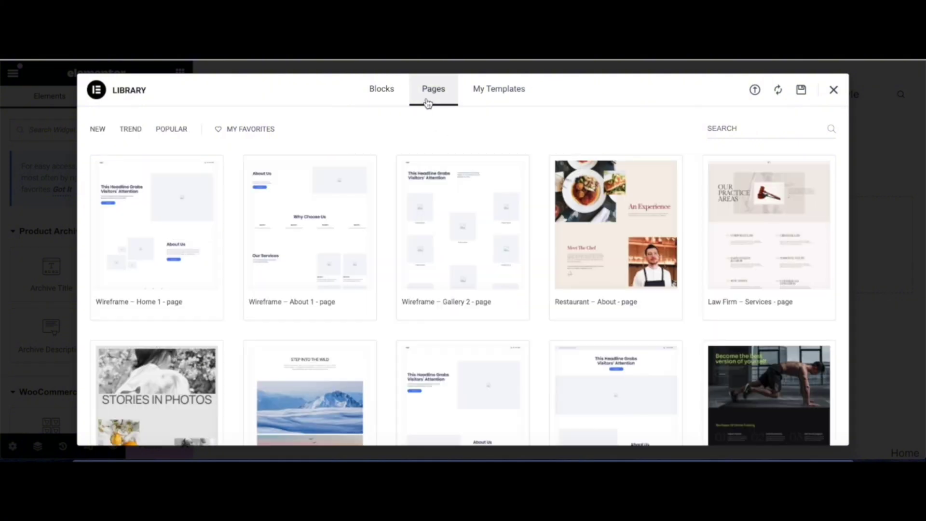
left_click(491, 104)
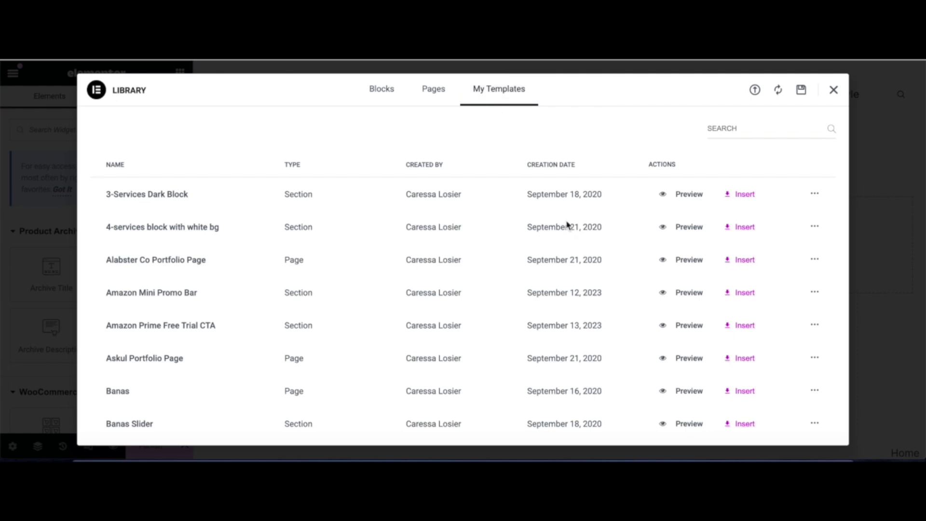
scroll(585, 258, "down", 2)
scroll(587, 258, "up", 2)
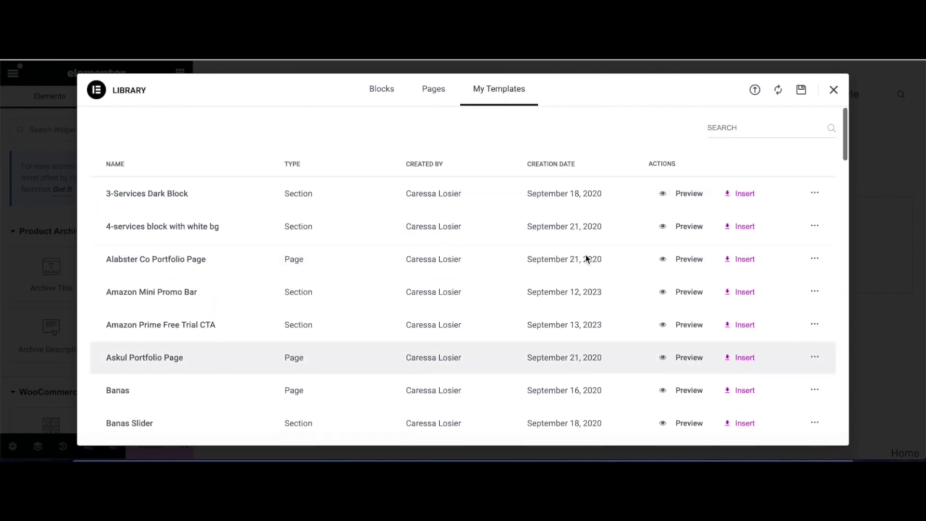
Step: Add a one-column section and paste the copied Kosas hero section into it
left_click(832, 91)
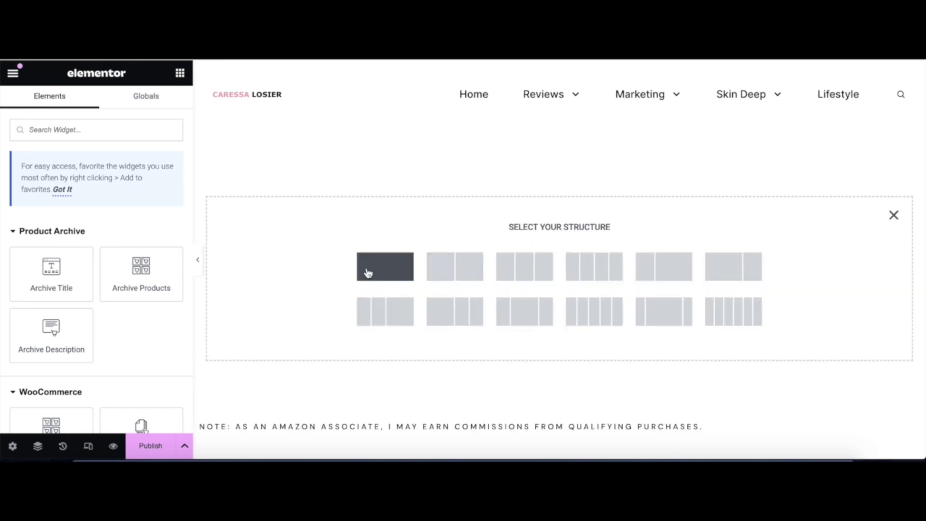
left_click(367, 271)
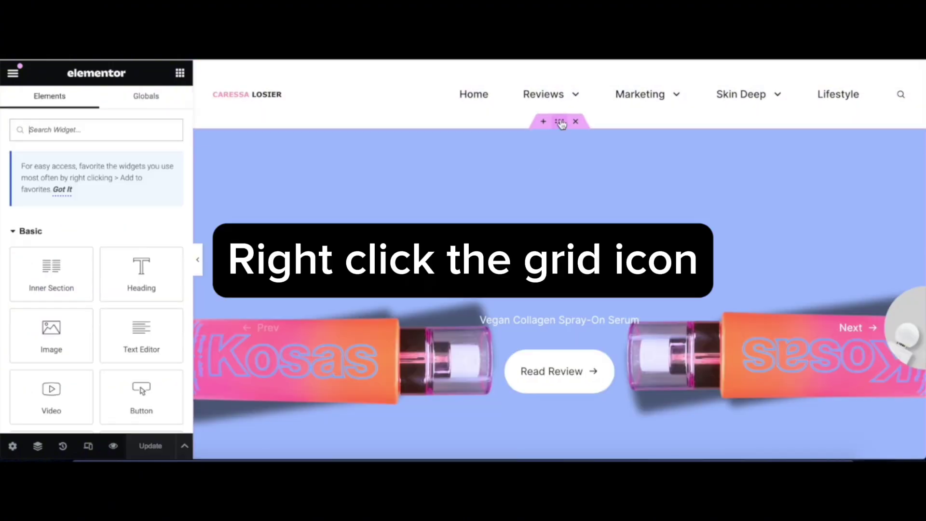
right_click(558, 121)
left_click(575, 147)
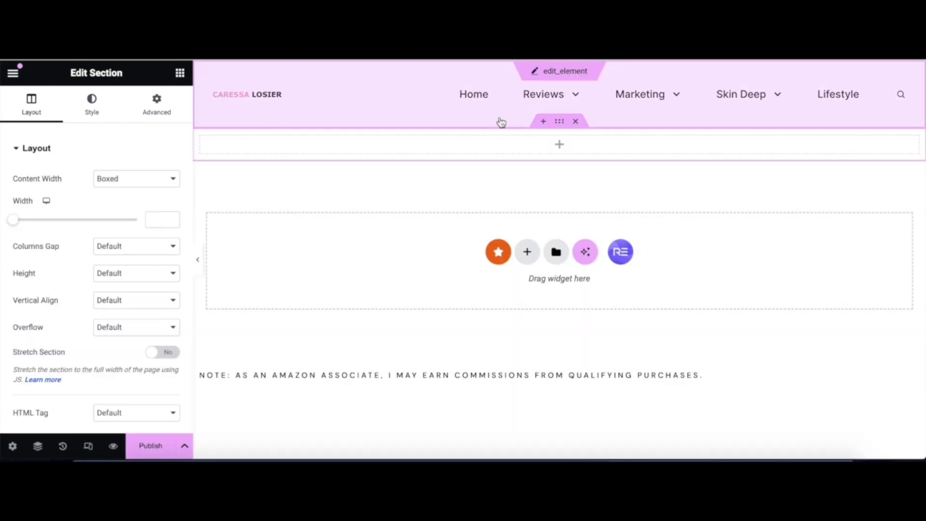
right_click(560, 124)
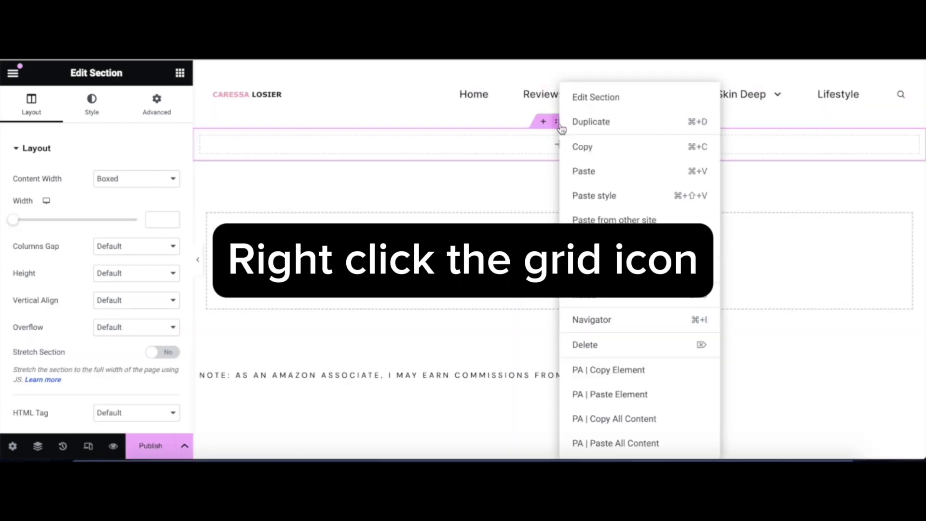
left_click(584, 172)
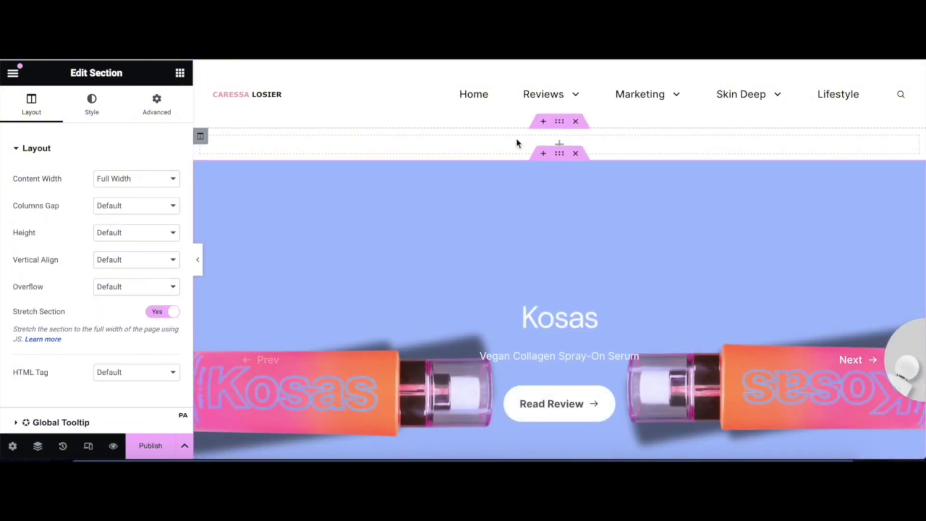
Step: Delete the empty section above the Kosas slider and scroll through to check the layout
left_click(577, 122)
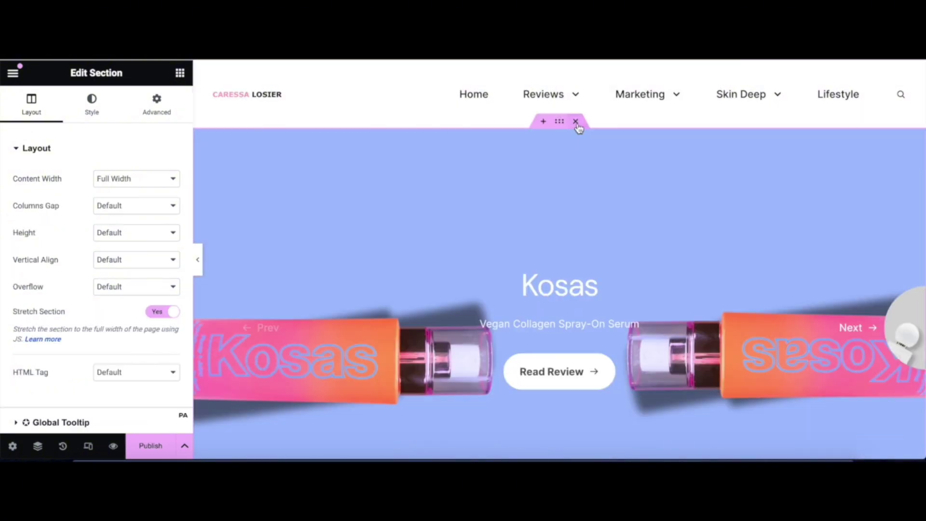
scroll(602, 207, "down", 5)
scroll(603, 207, "down", 5)
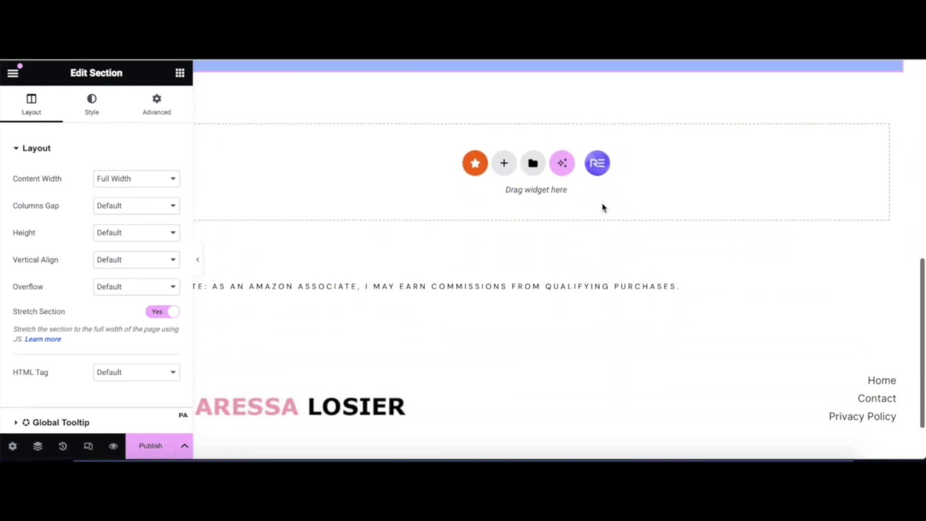
scroll(602, 208, "up", 6)
scroll(603, 207, "up", 3)
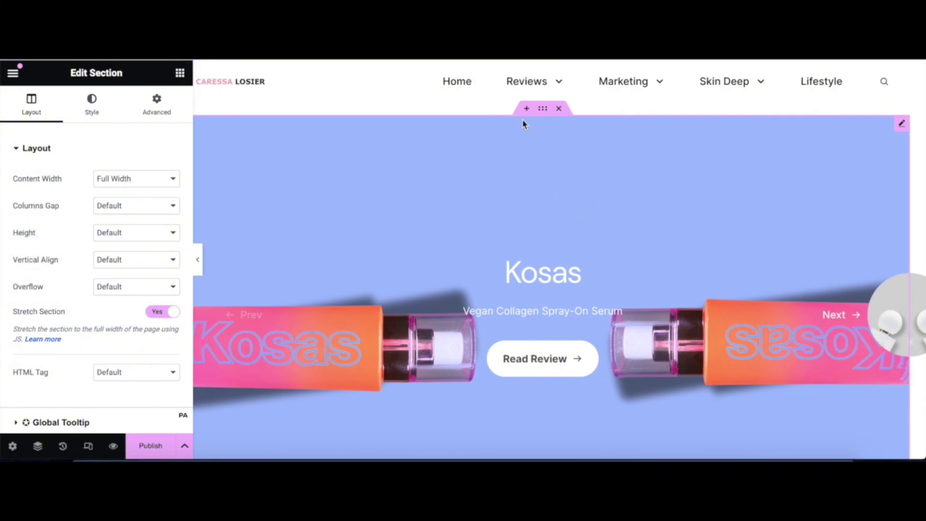
scroll(523, 125, "down", 4)
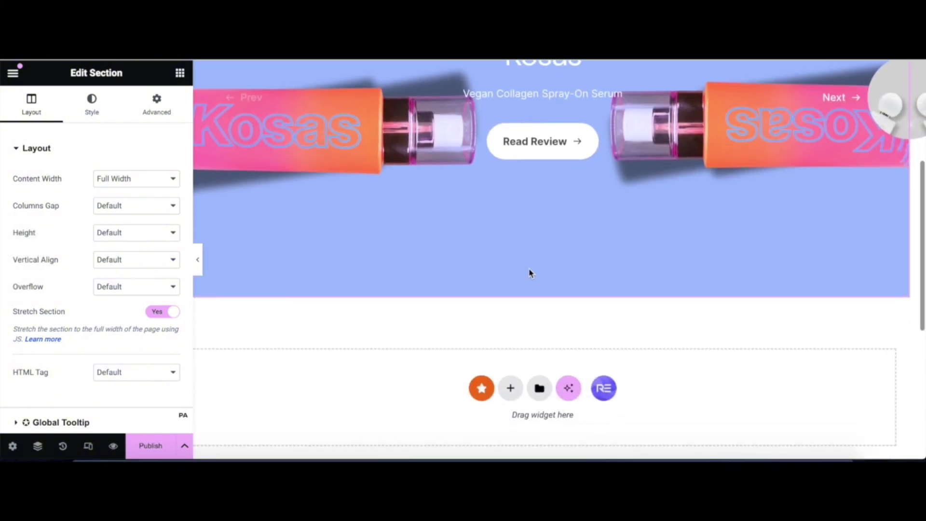
Step: Publish with conditions Include Shop Page and Include All Product Archives, then save and close
left_click(146, 455)
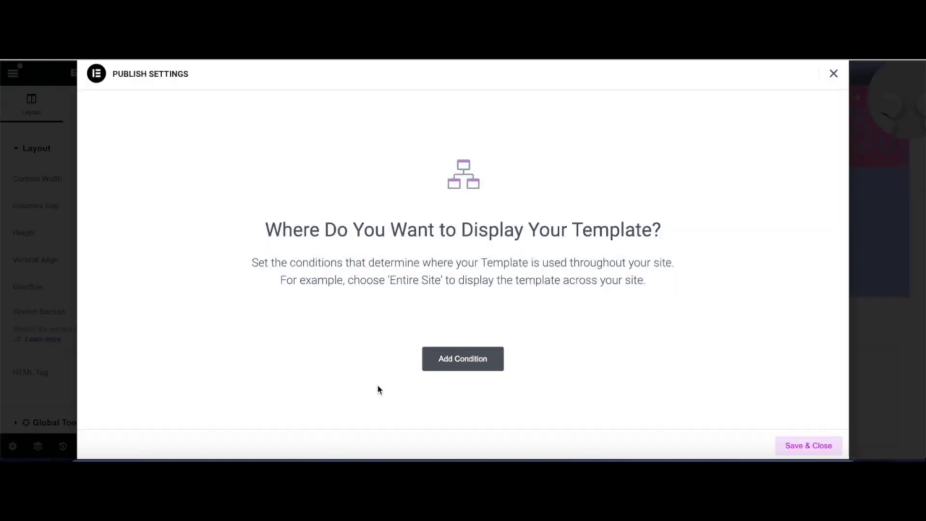
left_click(438, 367)
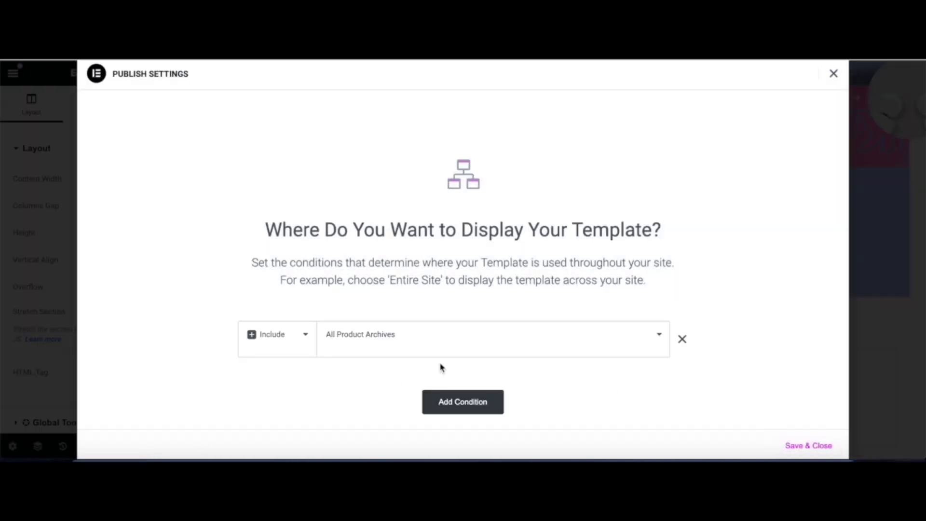
left_click(657, 335)
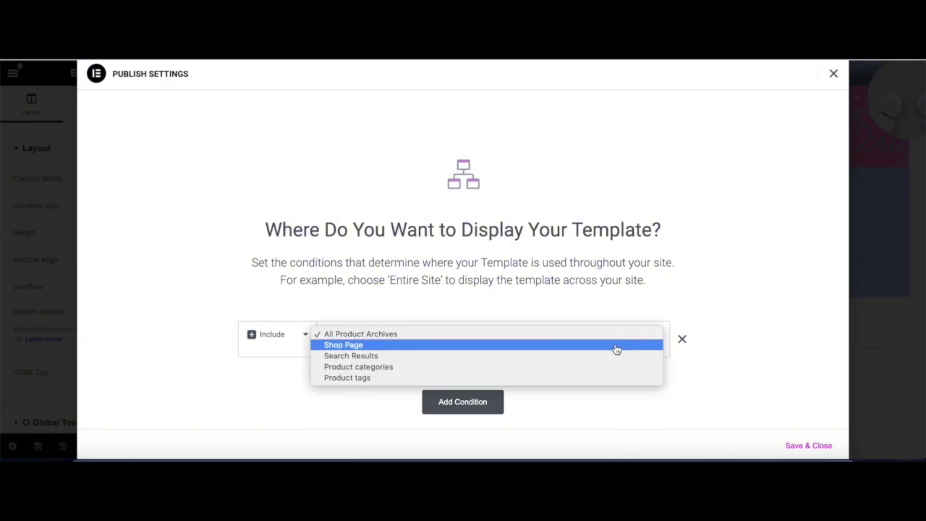
left_click(617, 346)
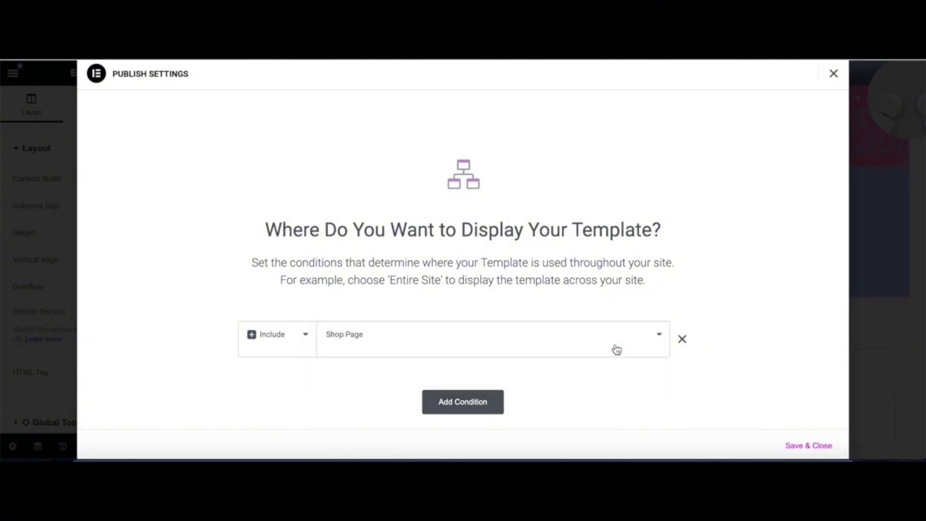
left_click(472, 400)
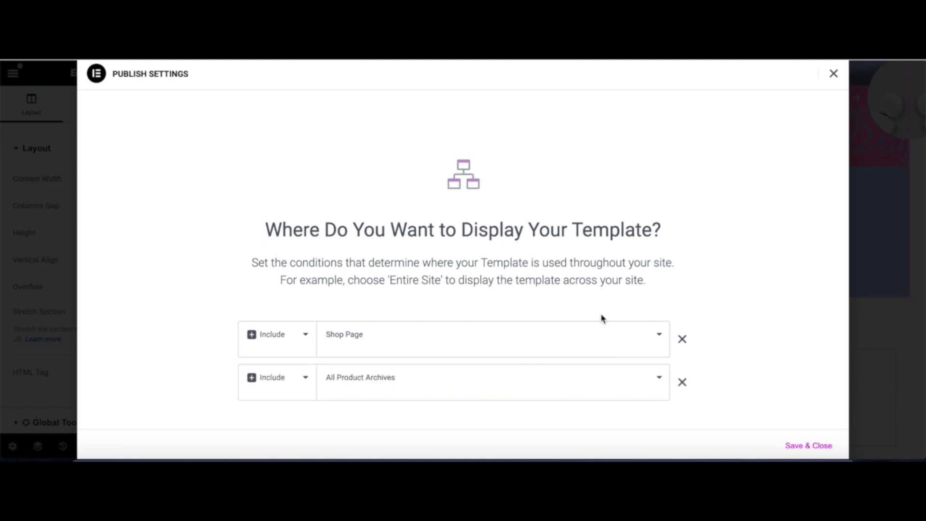
scroll(601, 318, "down", 2)
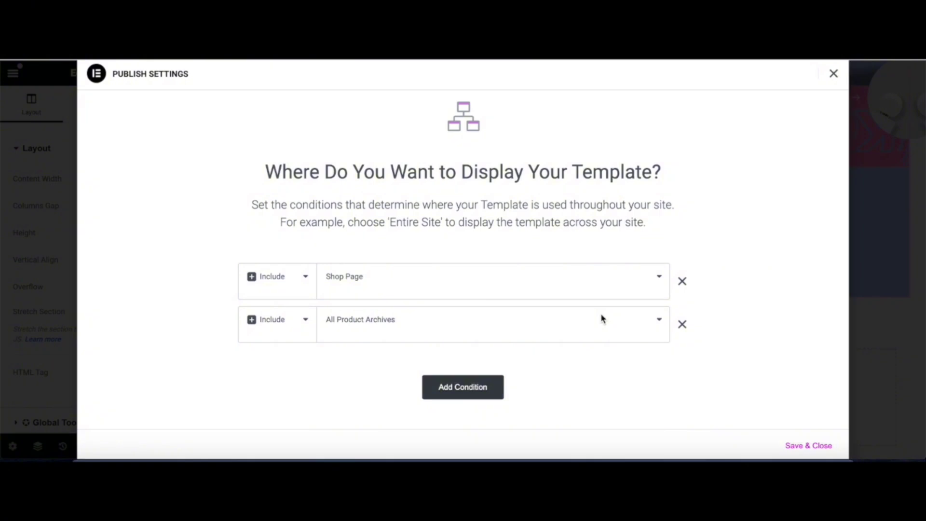
scroll(602, 318, "down", 1)
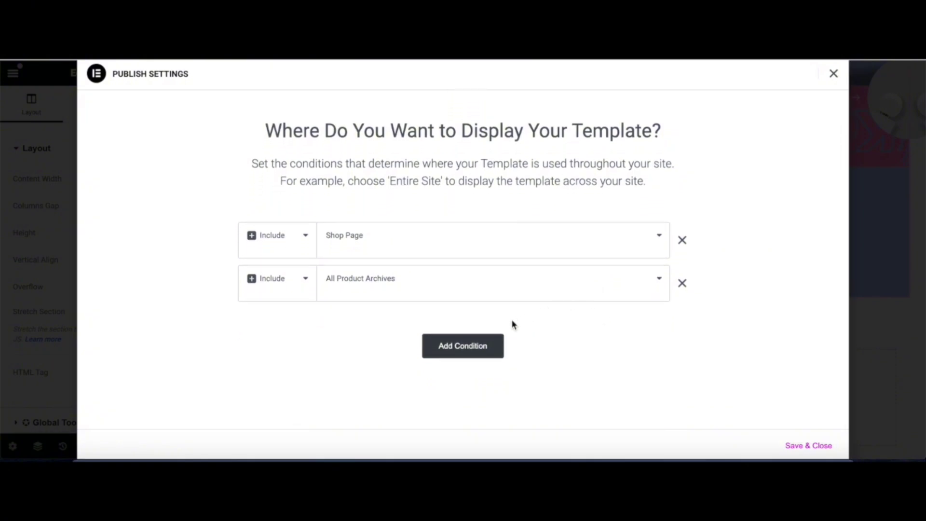
left_click(790, 446)
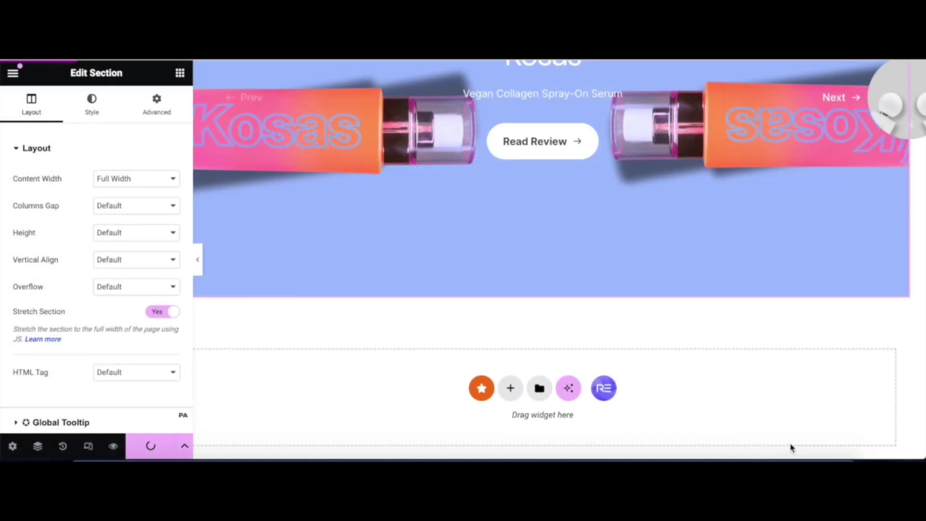